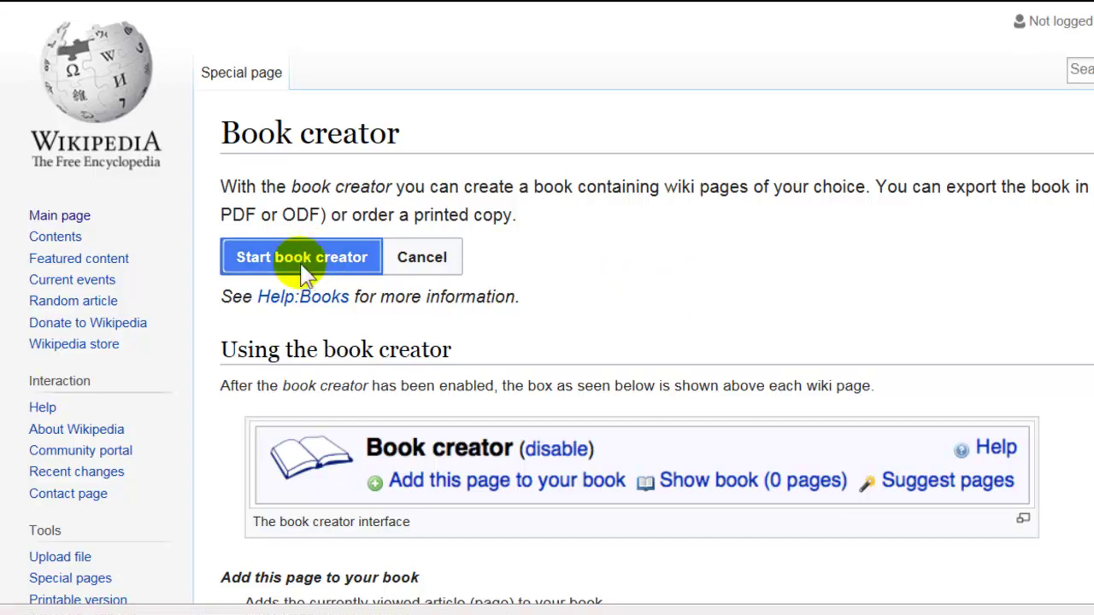
- Start the book creator and search for 'The Rolling Stones' article
{"action": "left_click", "coordinate": [303, 261]}
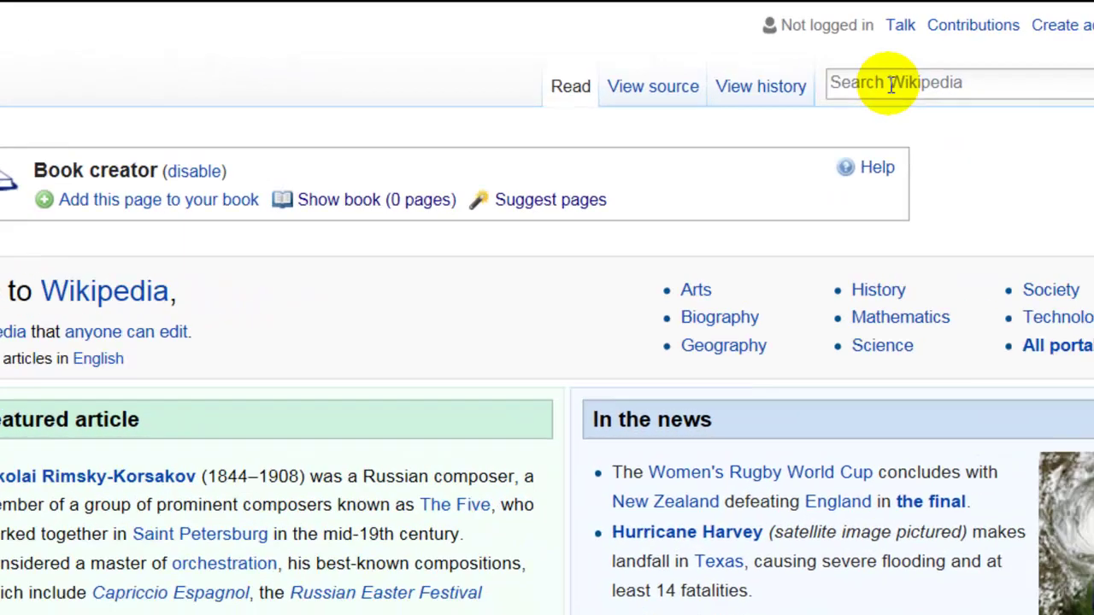
{"action": "left_click", "coordinate": [1087, 70]}
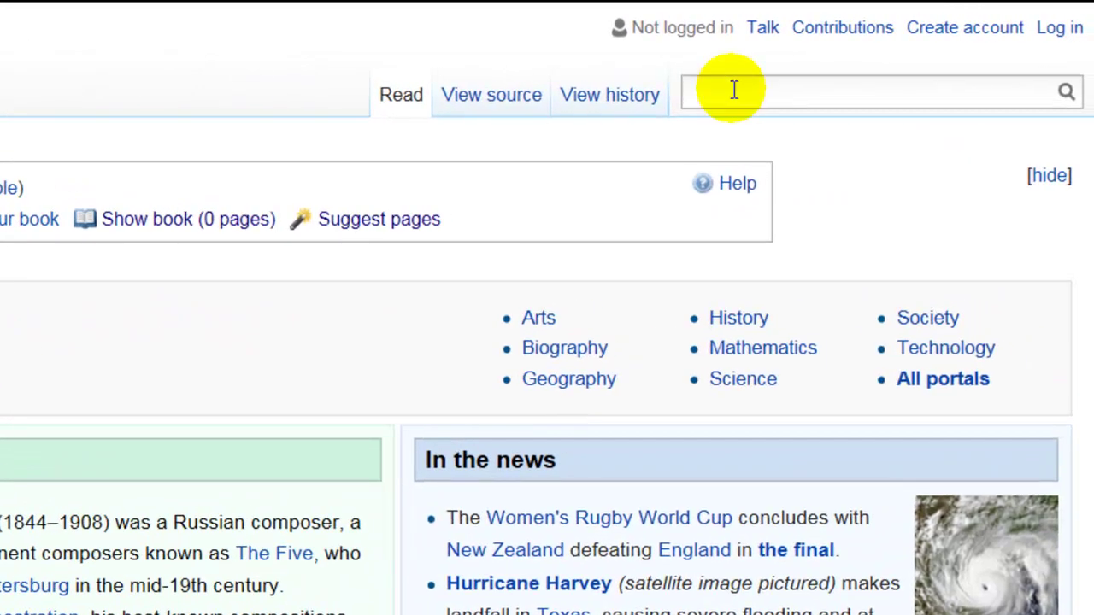
{"action": "type", "text": "The Rolling Stones"}
{"action": "key", "text": "Return"}
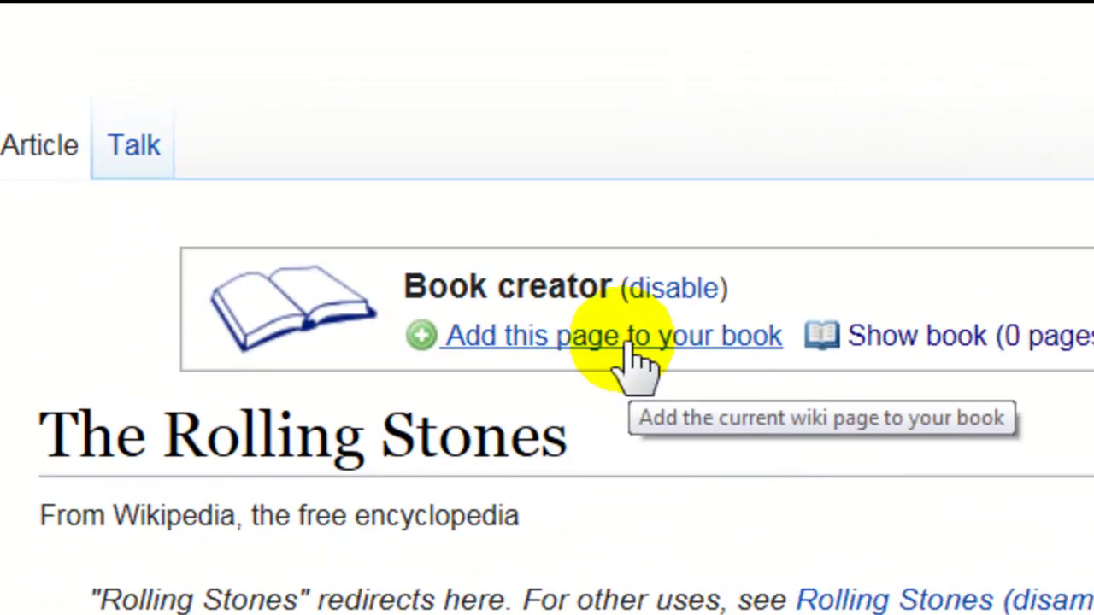
- Add The Rolling Stones article to the book from the Book creator bar
{"action": "left_click", "coordinate": [630, 345]}
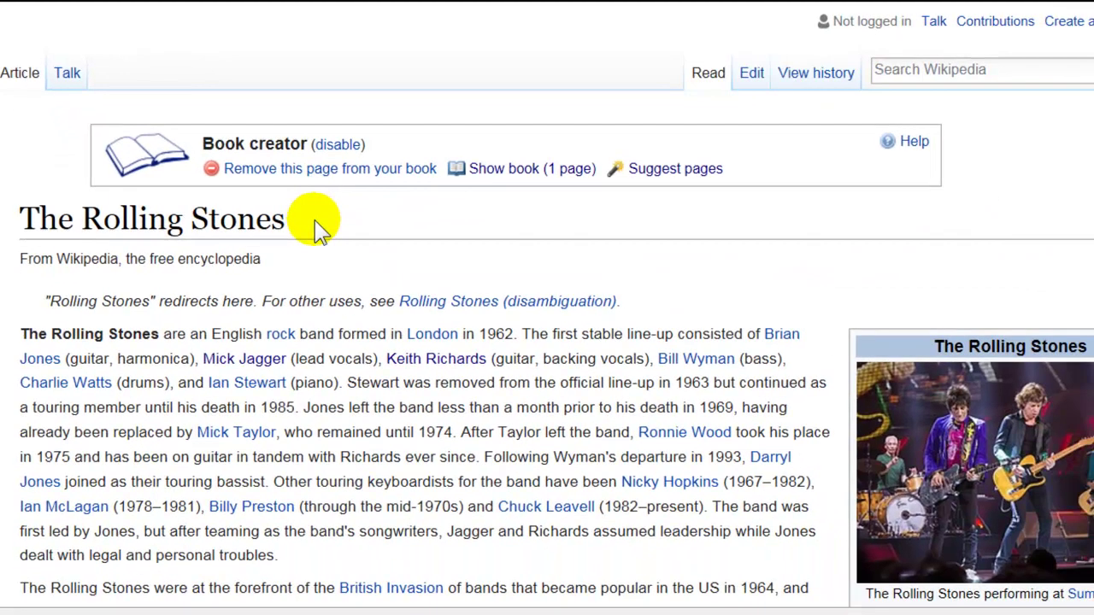
{"action": "scroll", "coordinate": [545, 380], "scroll_direction": "down", "scroll_amount": 3}
{"action": "scroll", "coordinate": [544, 380], "scroll_direction": "up", "scroll_amount": 3}
- Look over the linked Mick Jagger article
{"action": "mouse_move", "coordinate": [257, 369]}
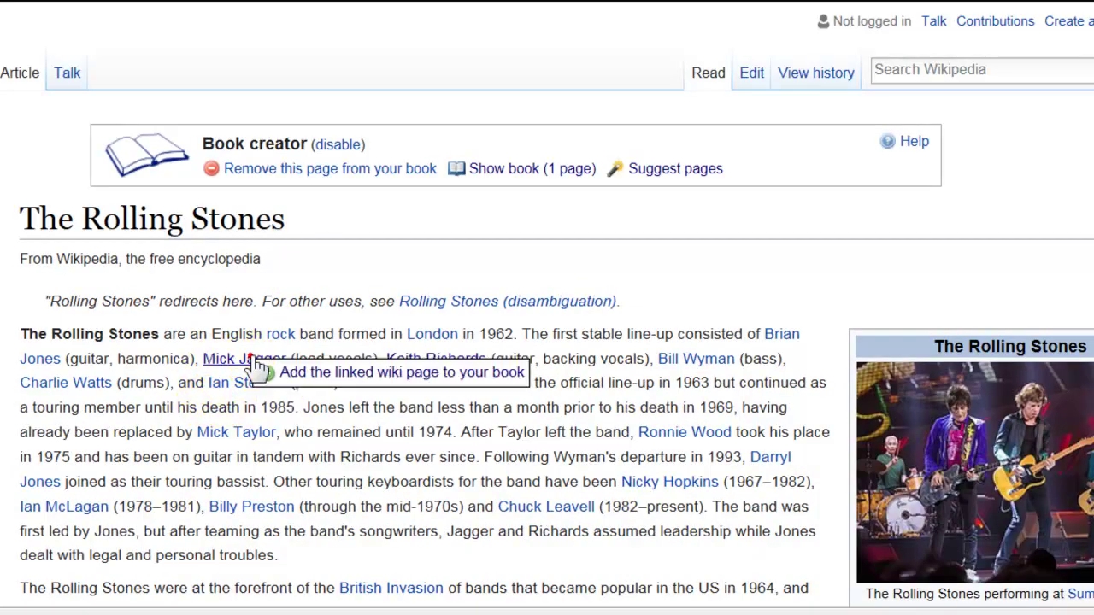
{"action": "left_click", "coordinate": [255, 362]}
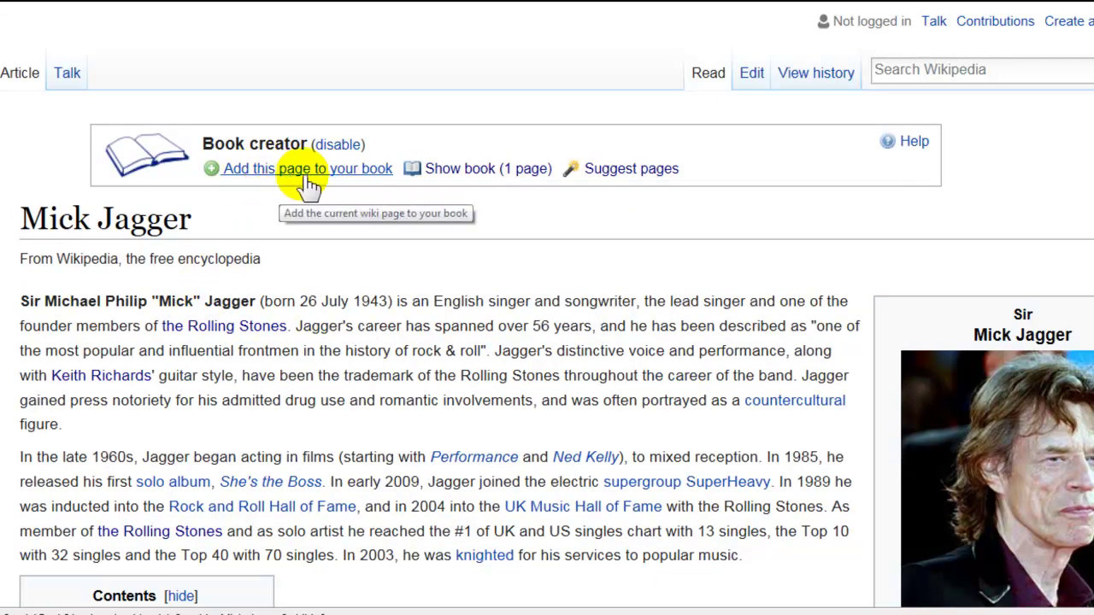
{"action": "scroll", "coordinate": [448, 346], "scroll_direction": "down", "scroll_amount": 5}
{"action": "scroll", "coordinate": [453, 350], "scroll_direction": "down", "scroll_amount": 9}
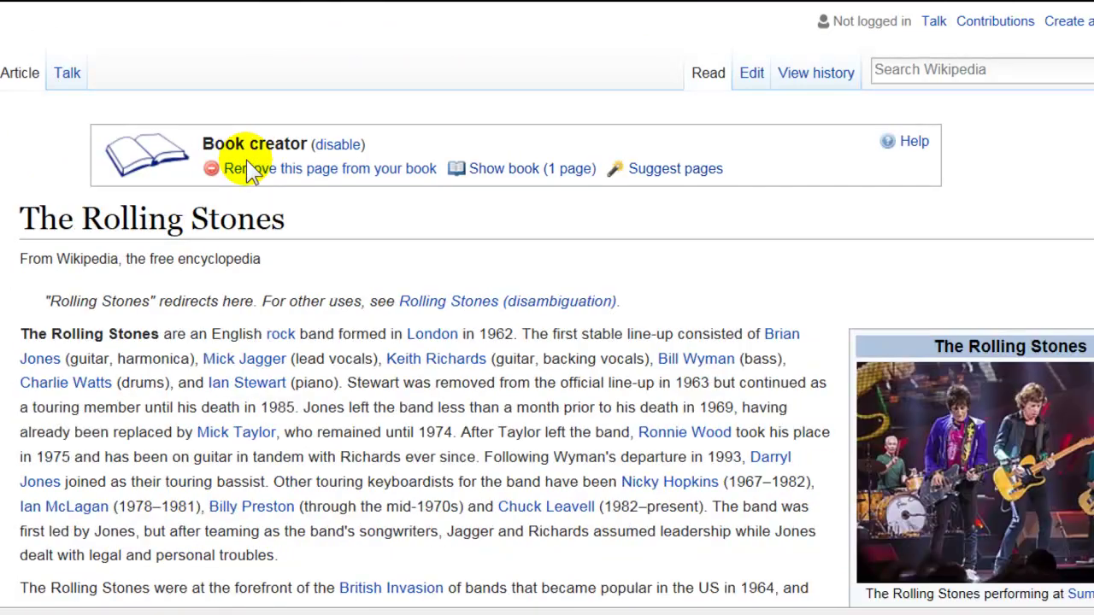
- Add the Jagger, Richards, Wyman and Watts linked articles to the book from their hover popups
{"action": "scroll", "coordinate": [246, 162], "scroll_direction": "down", "scroll_amount": 3}
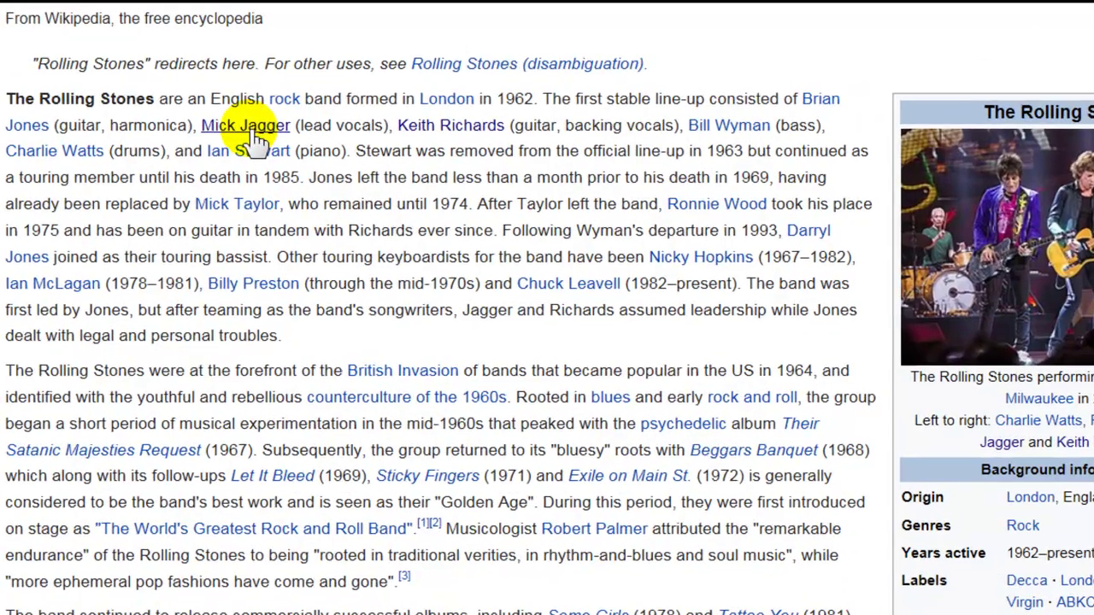
{"action": "mouse_move", "coordinate": [257, 139]}
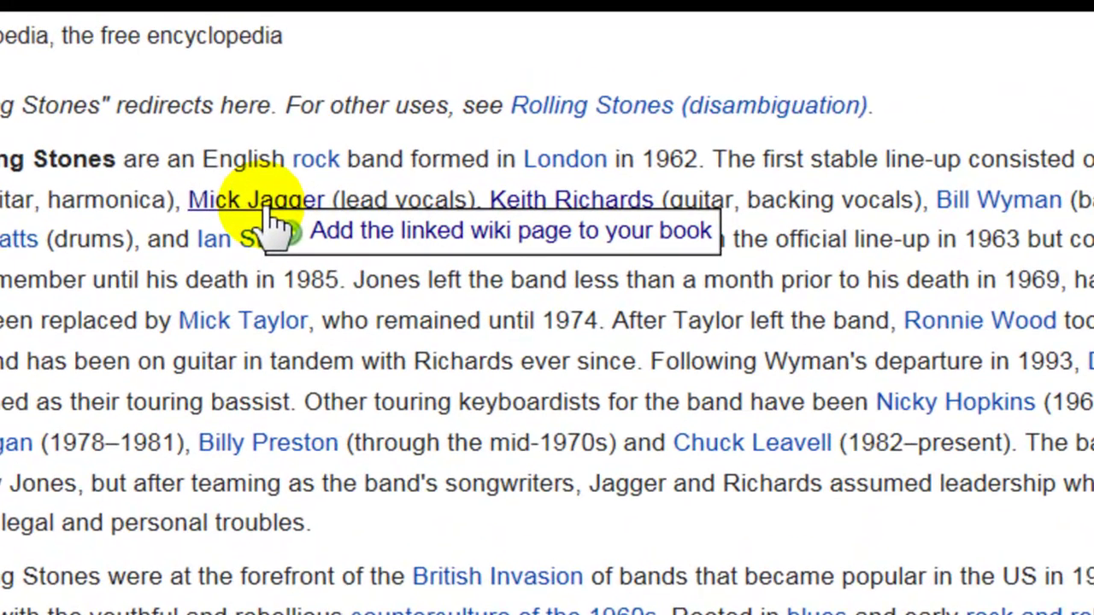
{"action": "left_click", "coordinate": [385, 243]}
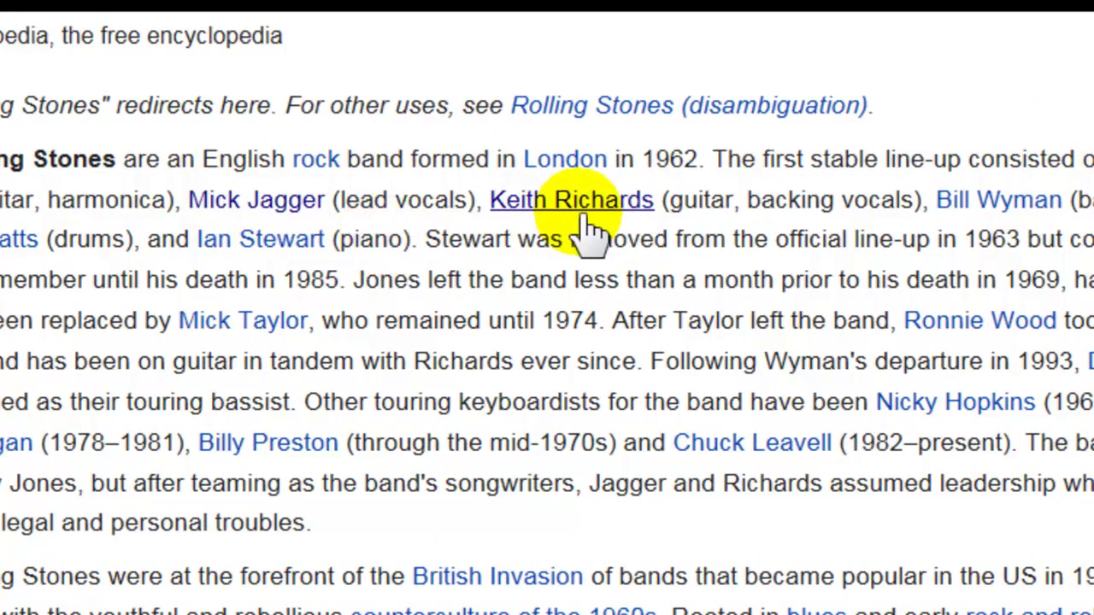
{"action": "mouse_move", "coordinate": [590, 210]}
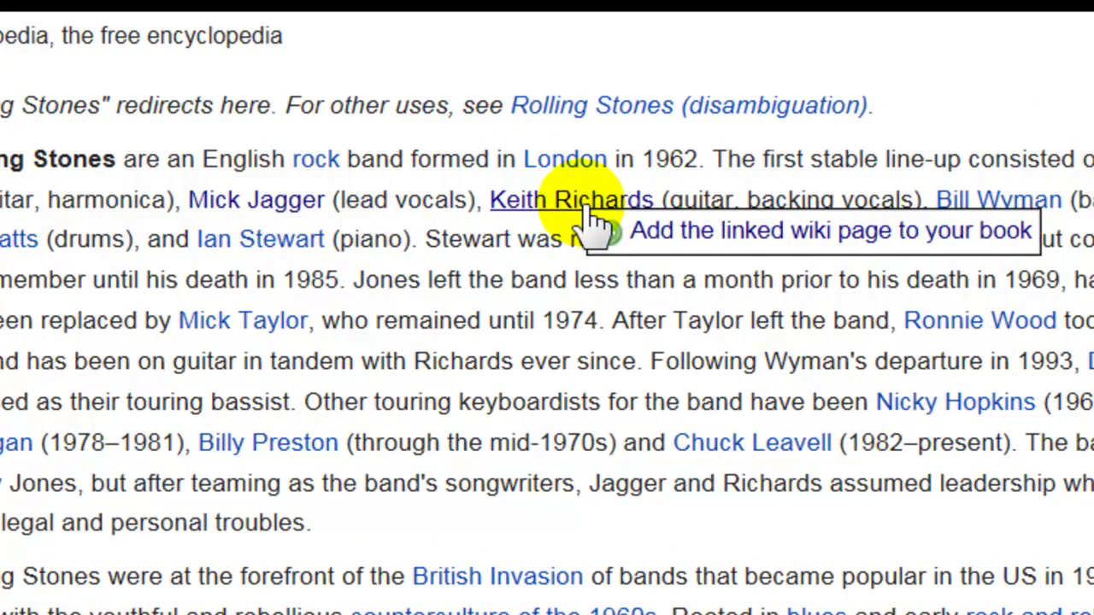
{"action": "left_click", "coordinate": [752, 244]}
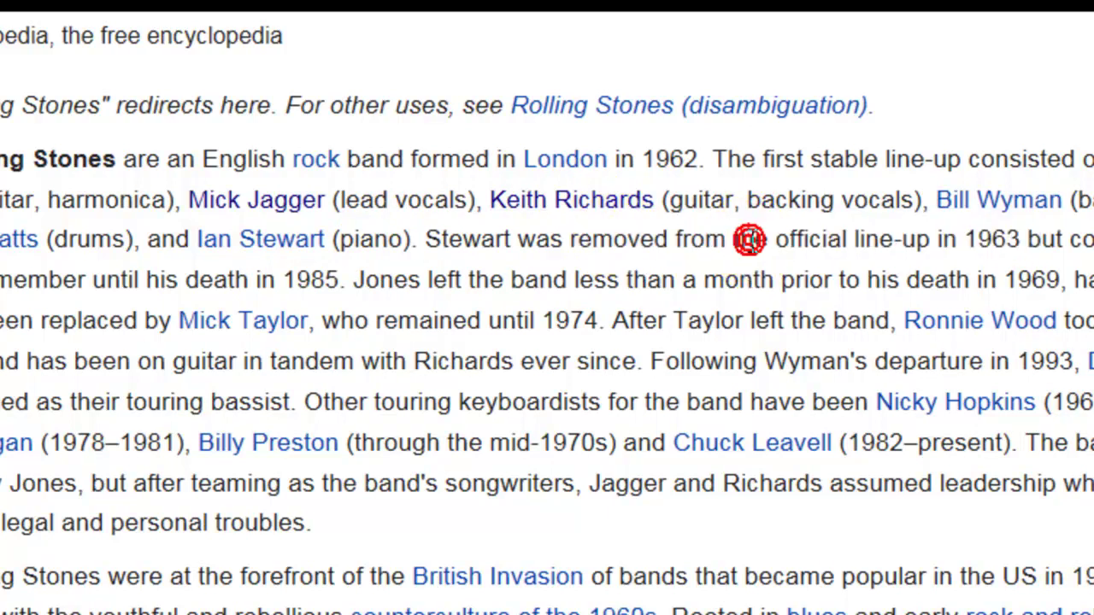
{"action": "mouse_move", "coordinate": [1002, 212]}
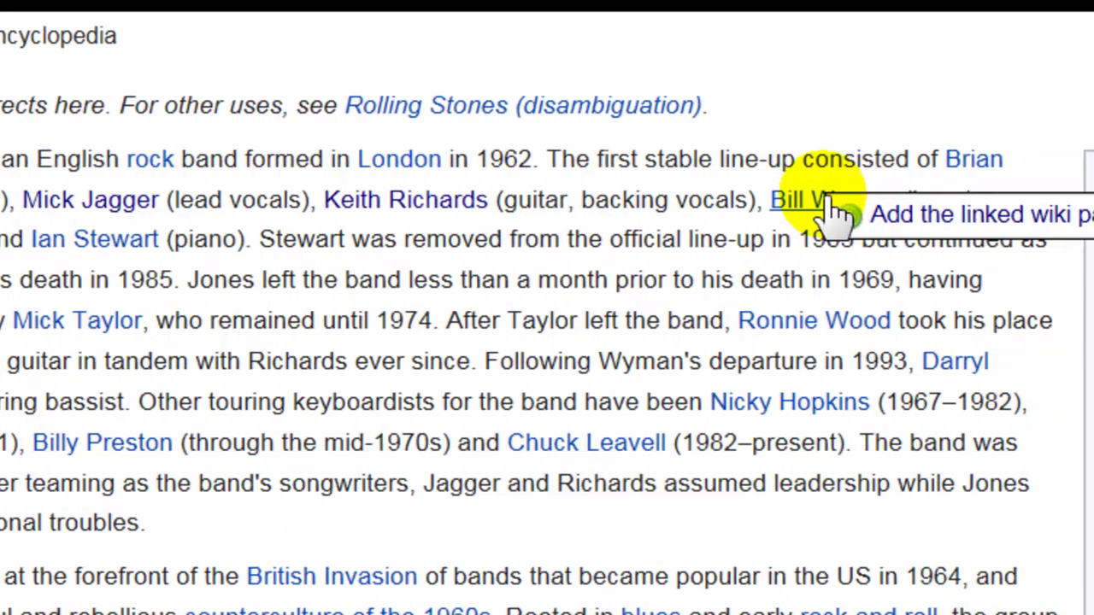
{"action": "left_click", "coordinate": [985, 217]}
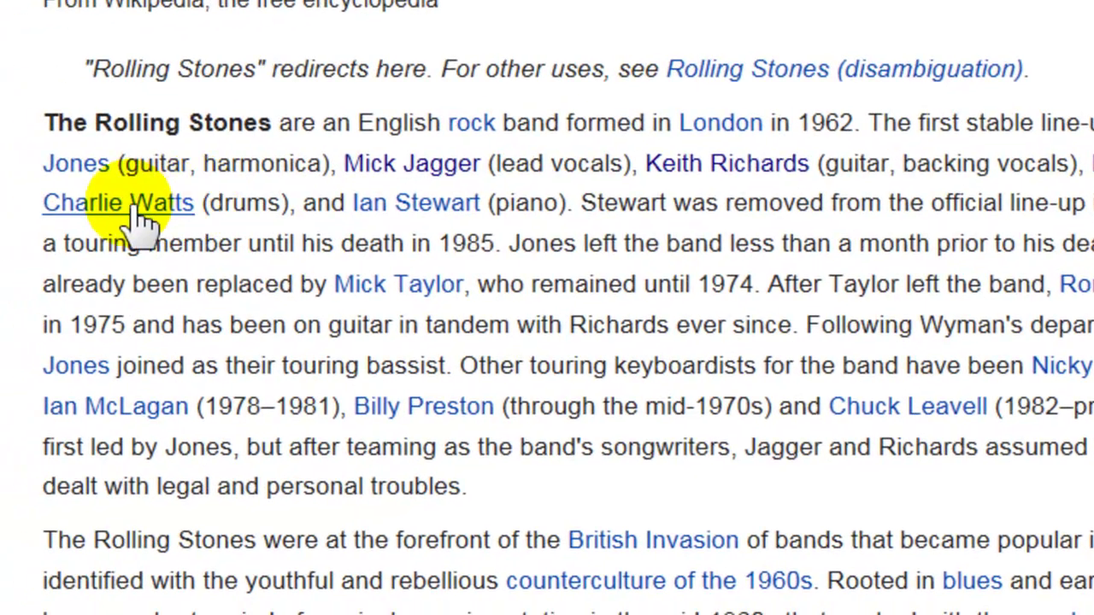
{"action": "mouse_move", "coordinate": [135, 213]}
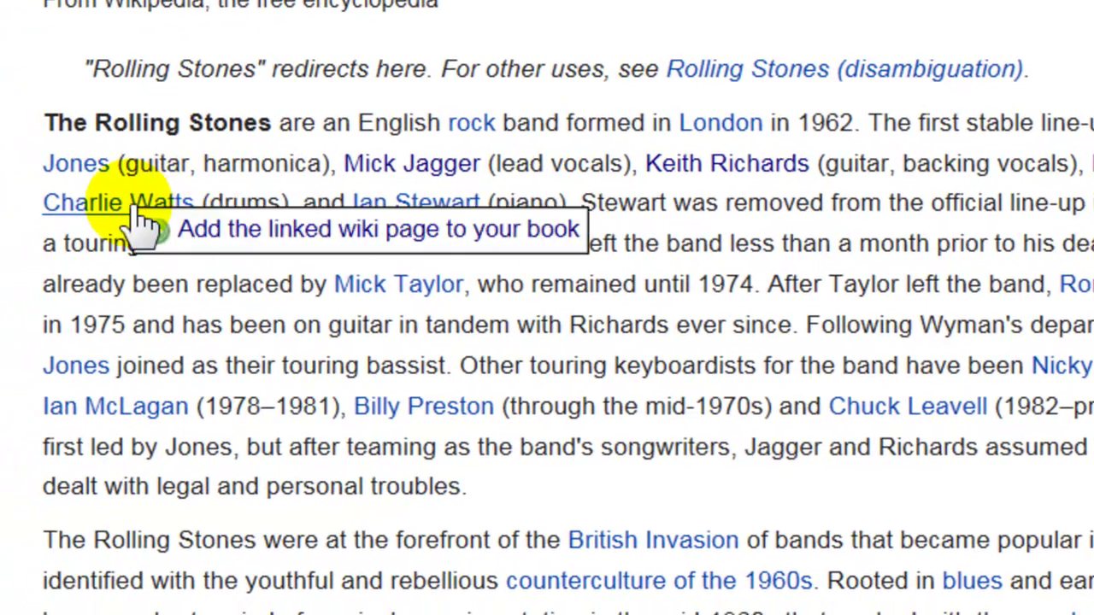
{"action": "left_click", "coordinate": [349, 229]}
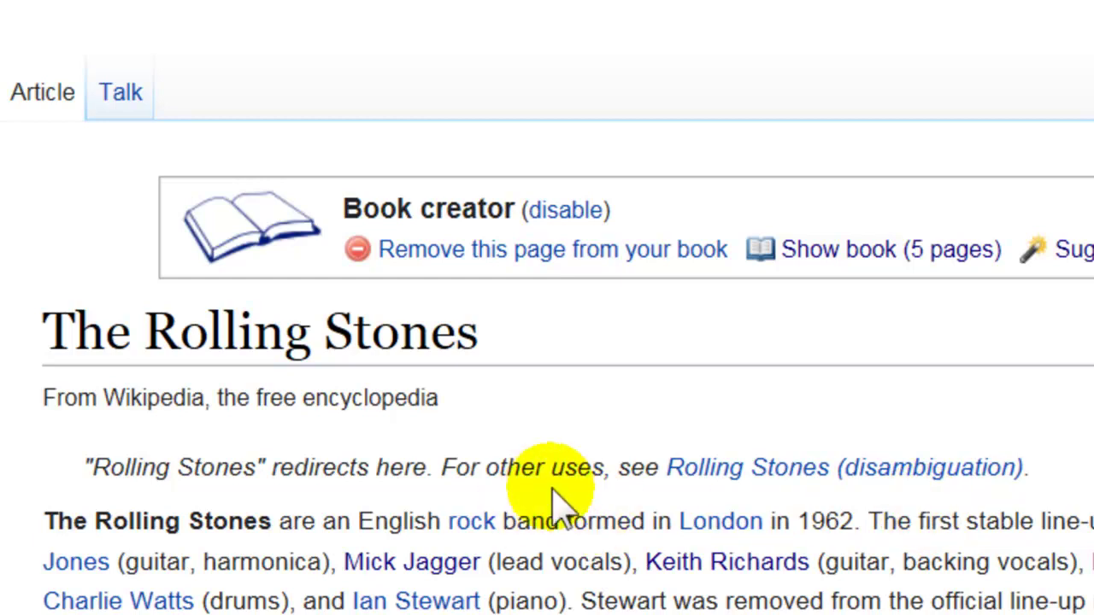
- Title the book 'The Rolling Stones' with subtitle 'The Ultimate Guide'
{"action": "left_click", "coordinate": [837, 252]}
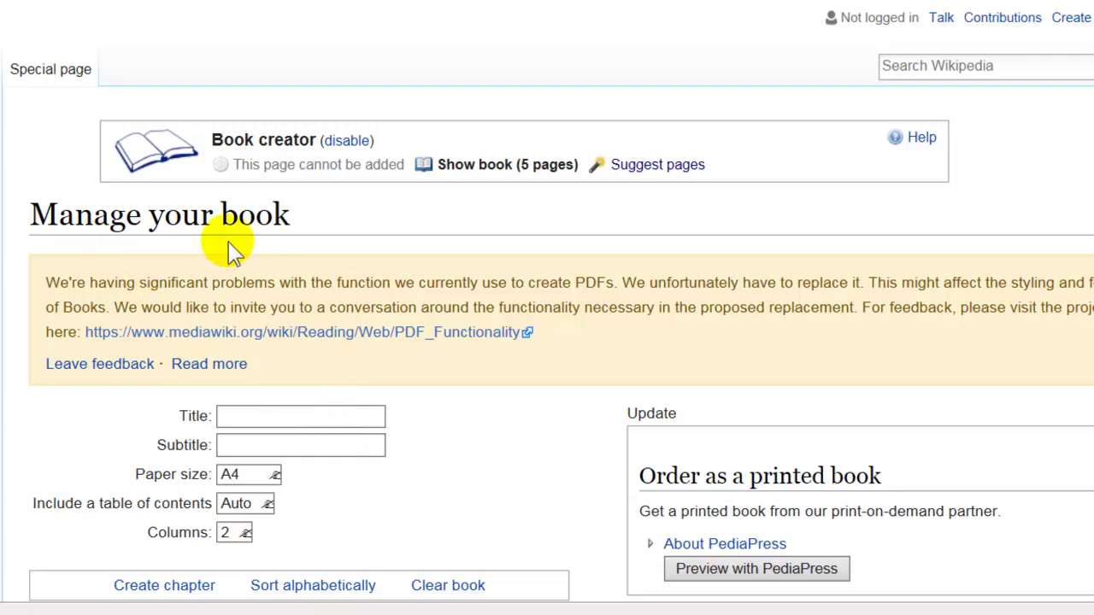
{"action": "left_click", "coordinate": [283, 413]}
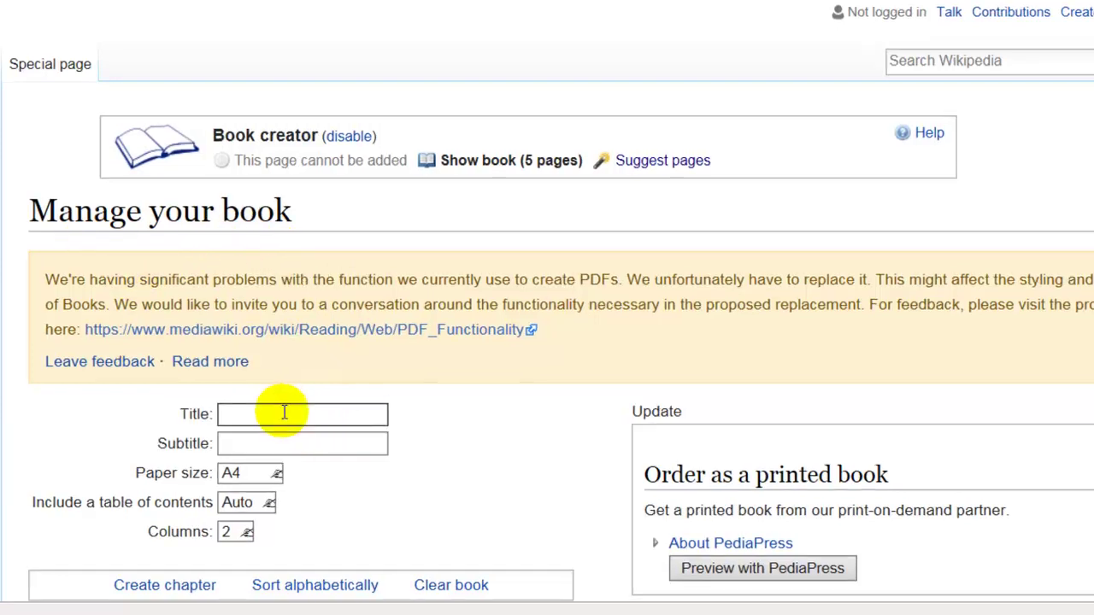
{"action": "type", "text": "The Rolling Stone"}
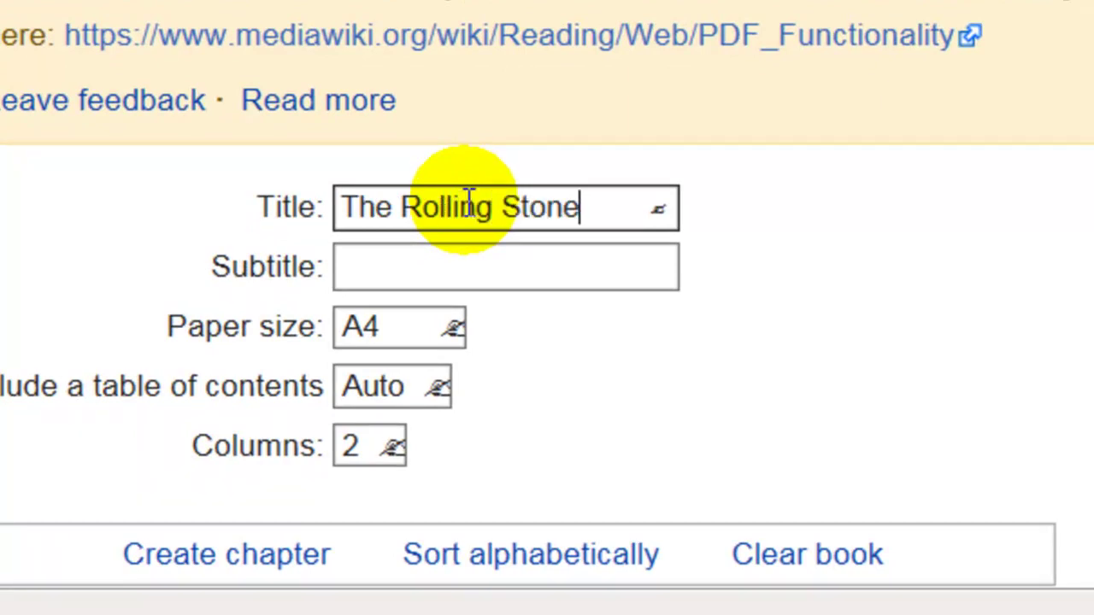
{"action": "type", "text": "s"}
{"action": "left_click", "coordinate": [462, 268]}
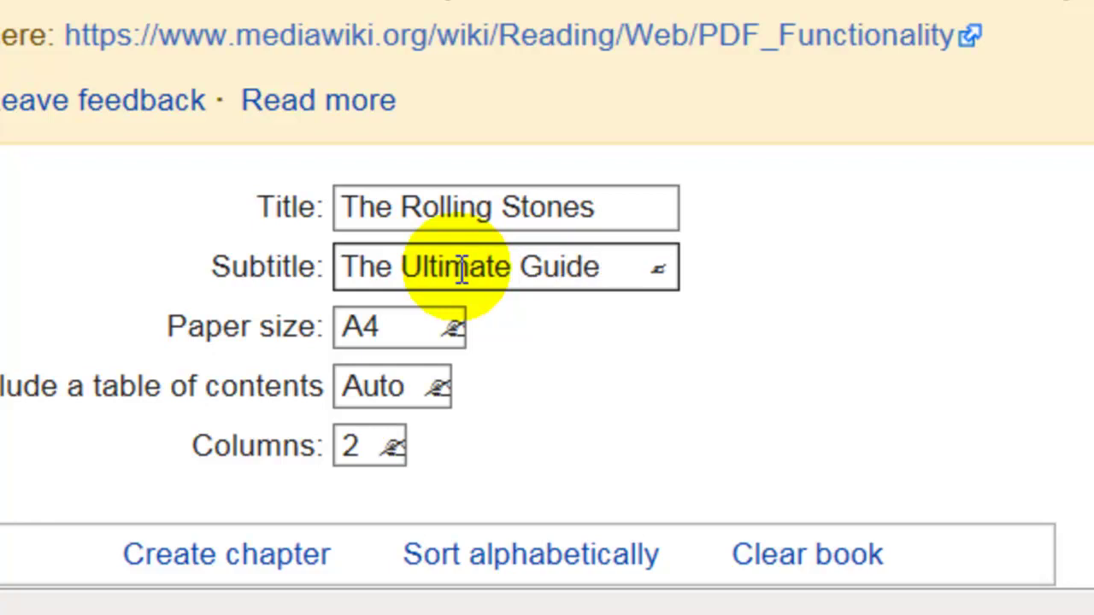
- Set the book's paper size to Letter and its layout to 1 column
{"action": "left_click", "coordinate": [449, 337]}
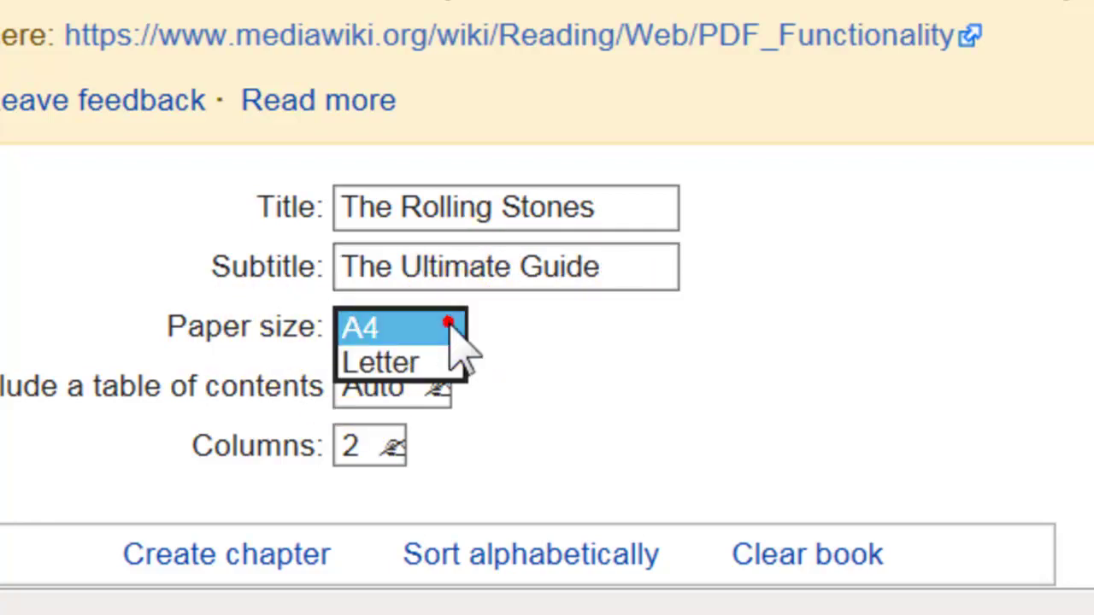
{"action": "left_click", "coordinate": [366, 366]}
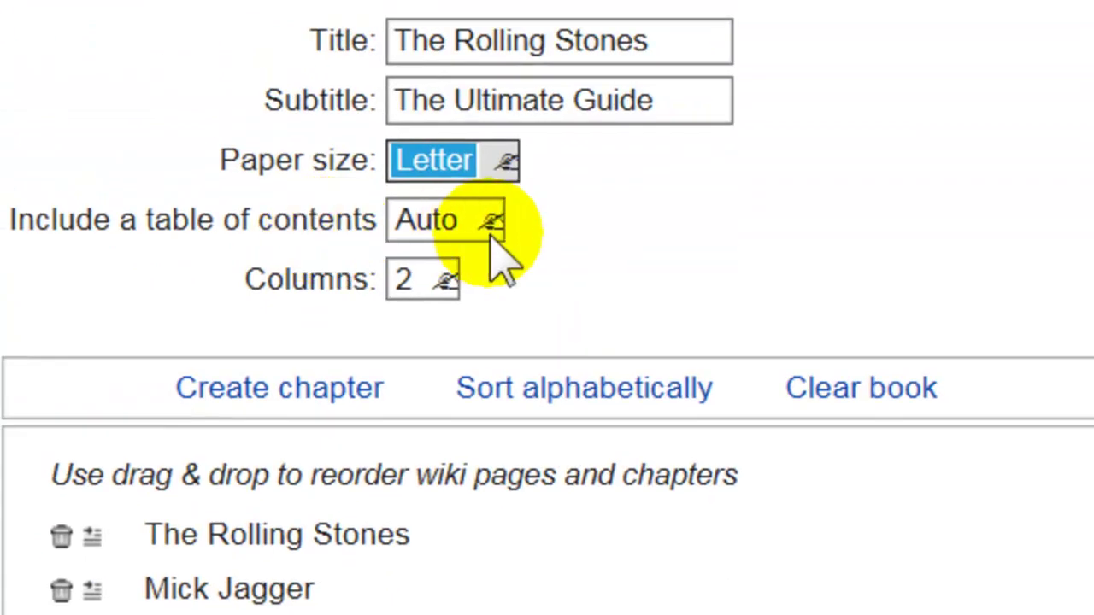
{"action": "left_click", "coordinate": [442, 293]}
{"action": "left_click", "coordinate": [434, 250]}
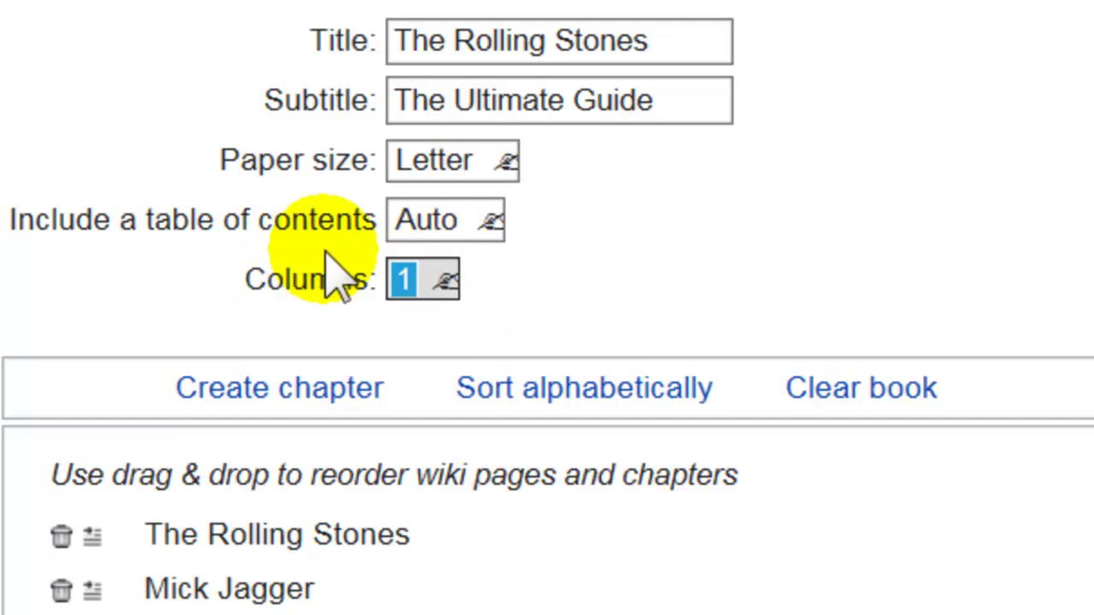
{"action": "left_click", "coordinate": [551, 273]}
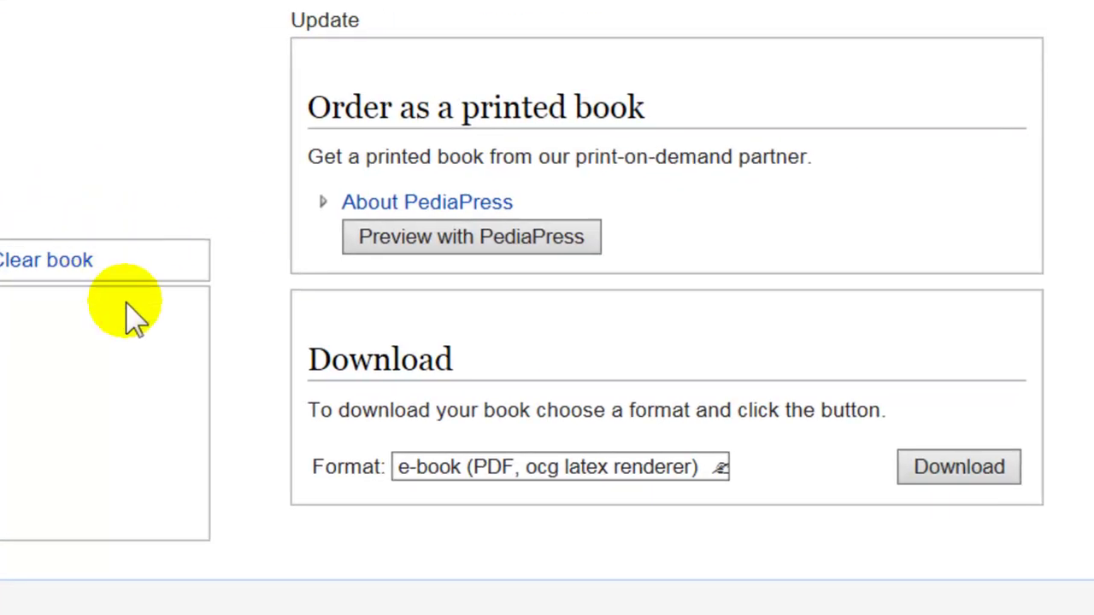
{"action": "left_click", "coordinate": [562, 466]}
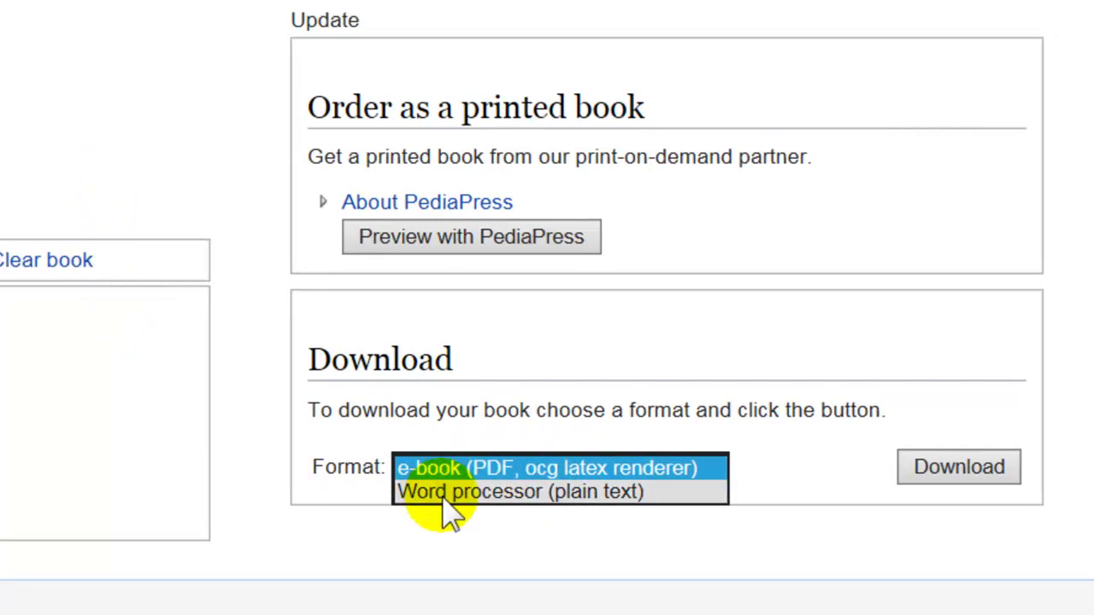
- Choose the 'e-book (PDF, ocg latex renderer)' format and download the book
{"action": "left_click", "coordinate": [595, 467]}
{"action": "left_click", "coordinate": [435, 398]}
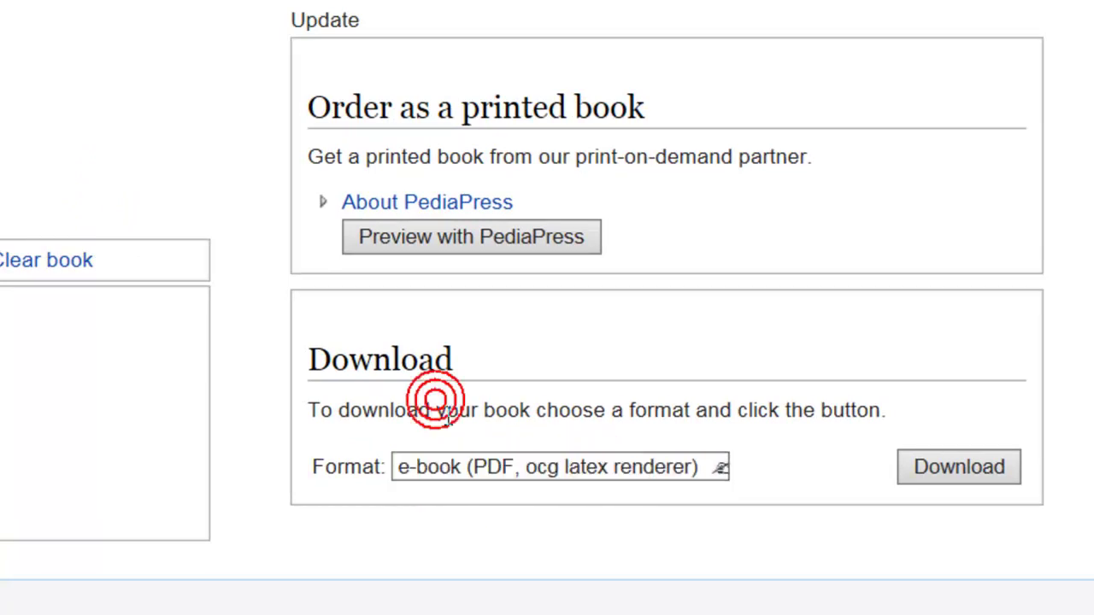
{"action": "left_click", "coordinate": [950, 468]}
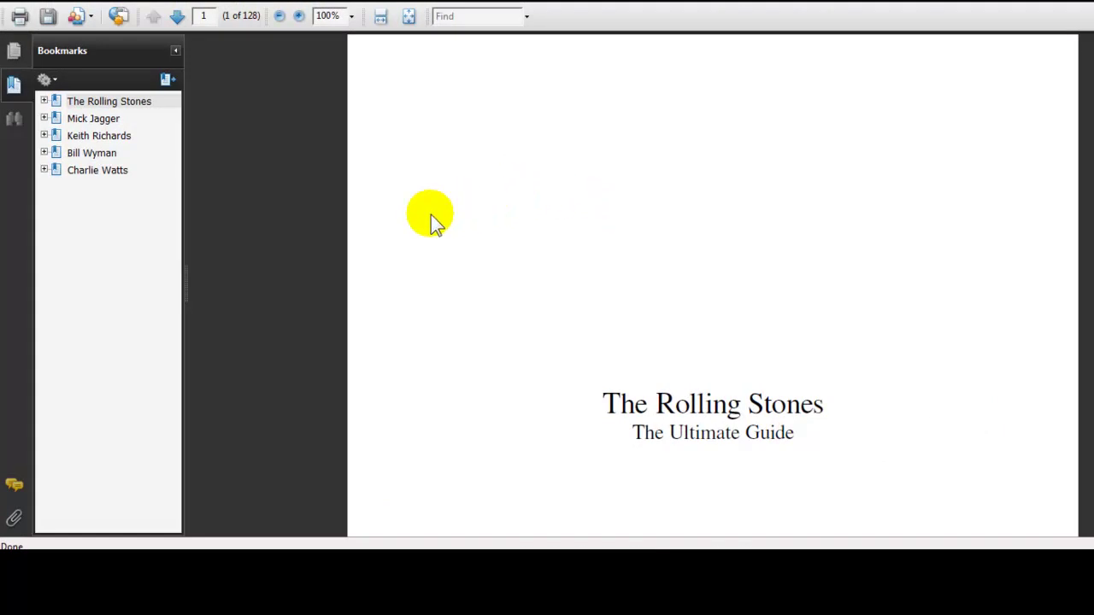
- Scroll the PDF from the title page and Contents down to the content license on page 123
{"action": "scroll", "coordinate": [489, 225], "scroll_direction": "down", "scroll_amount": 3}
{"action": "scroll", "coordinate": [489, 224], "scroll_direction": "down", "scroll_amount": 3}
{"action": "scroll", "coordinate": [489, 225], "scroll_direction": "down", "scroll_amount": 3}
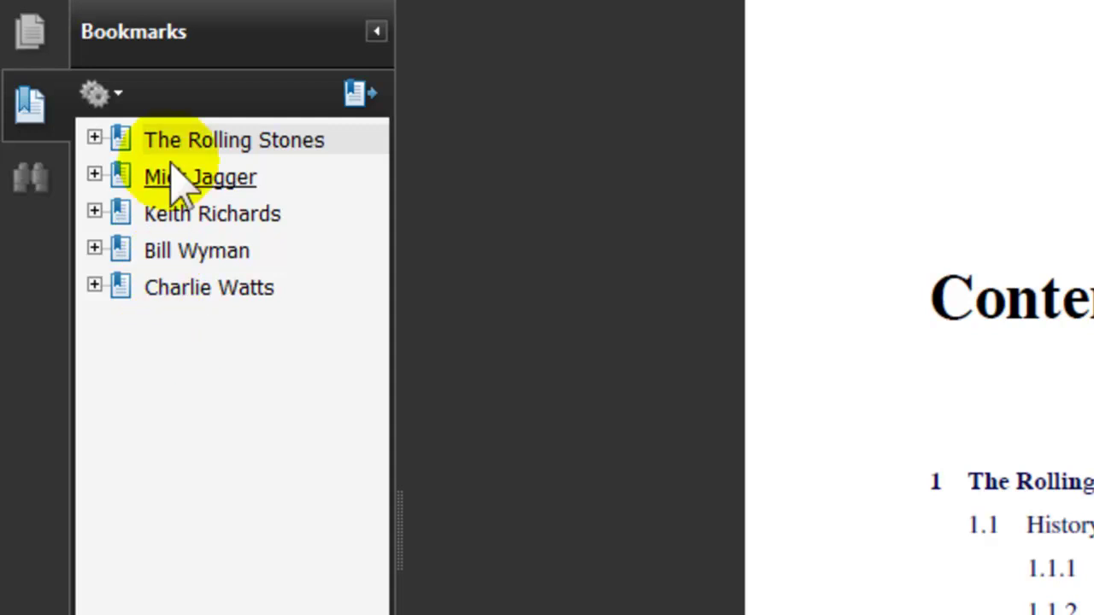
{"action": "scroll", "coordinate": [1025, 342], "scroll_direction": "down", "scroll_amount": 10}
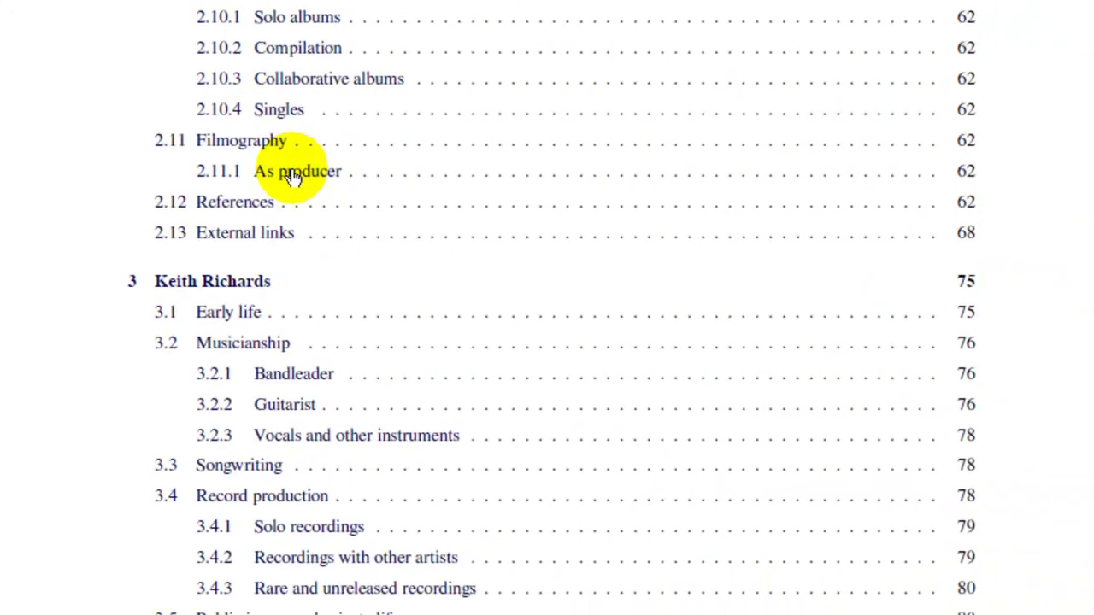
{"action": "scroll", "coordinate": [263, 128], "scroll_direction": "down", "scroll_amount": 20}
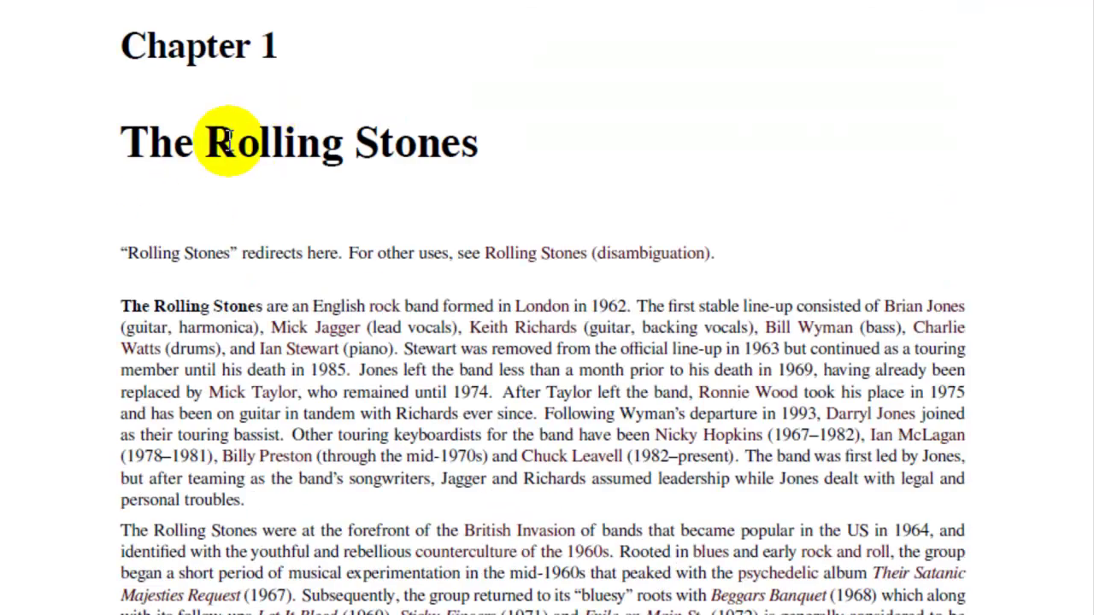
{"action": "scroll", "coordinate": [227, 141], "scroll_direction": "down", "scroll_amount": 15}
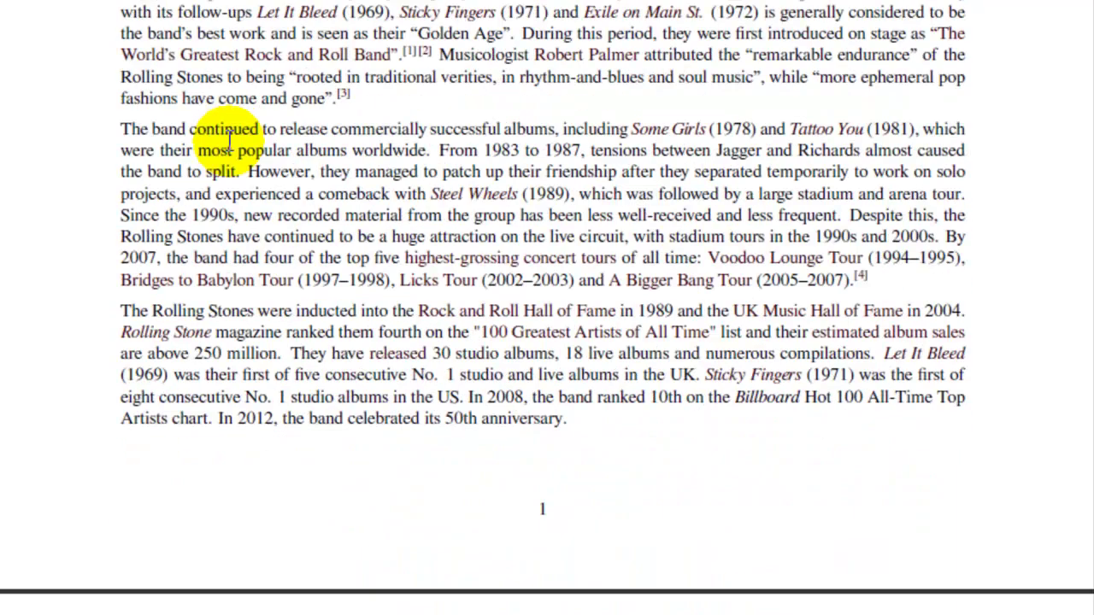
{"action": "scroll", "coordinate": [229, 141], "scroll_direction": "down", "scroll_amount": 10}
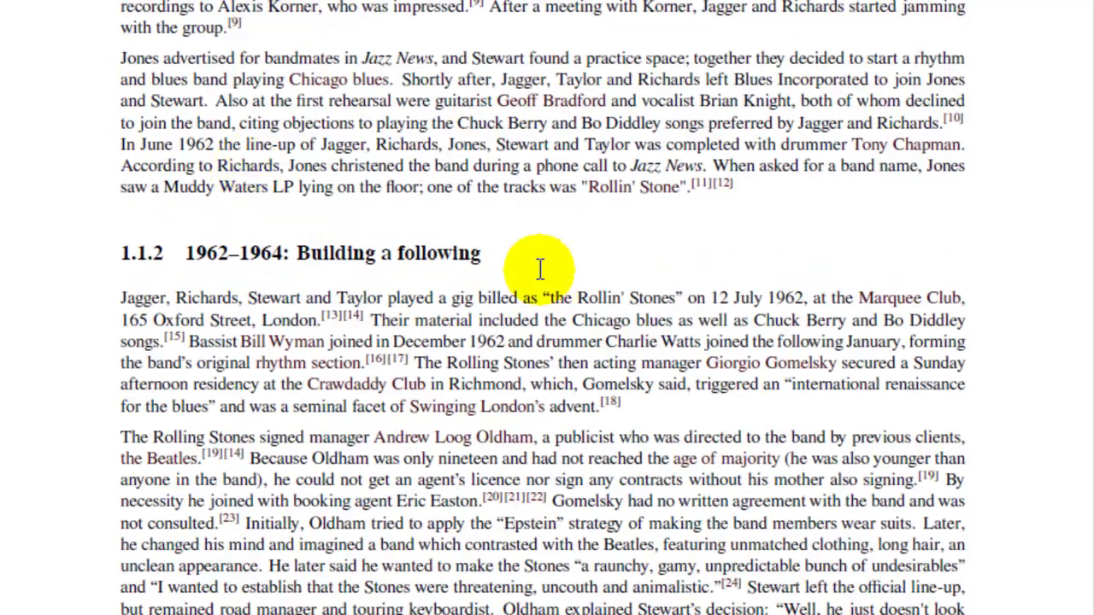
{"action": "scroll", "coordinate": [290, 181], "scroll_direction": "down", "scroll_amount": 20}
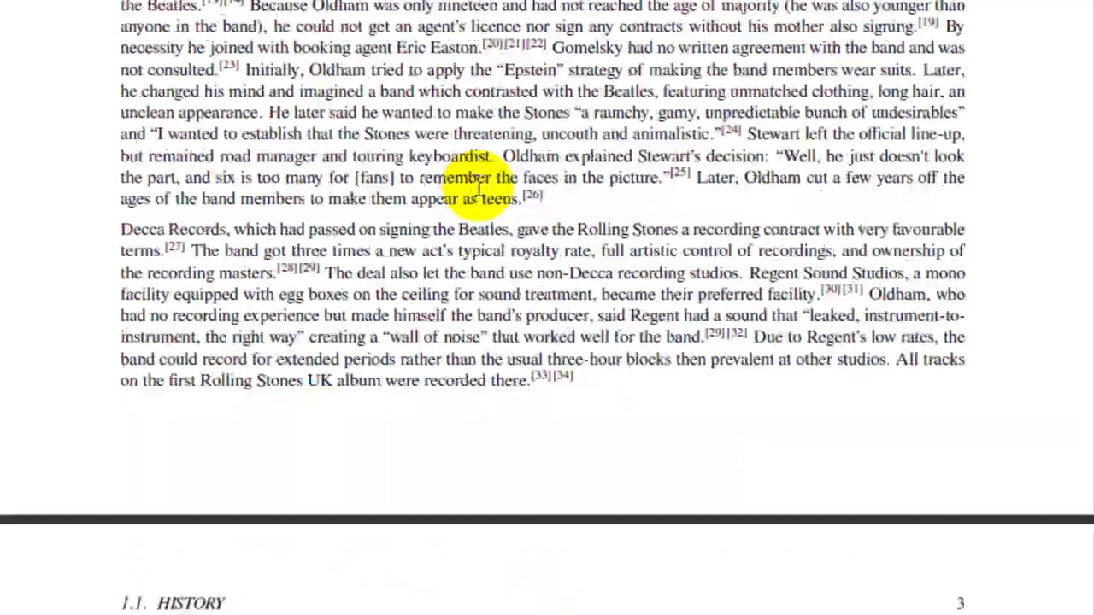
{"action": "scroll", "coordinate": [543, 353], "scroll_direction": "down", "scroll_amount": 10}
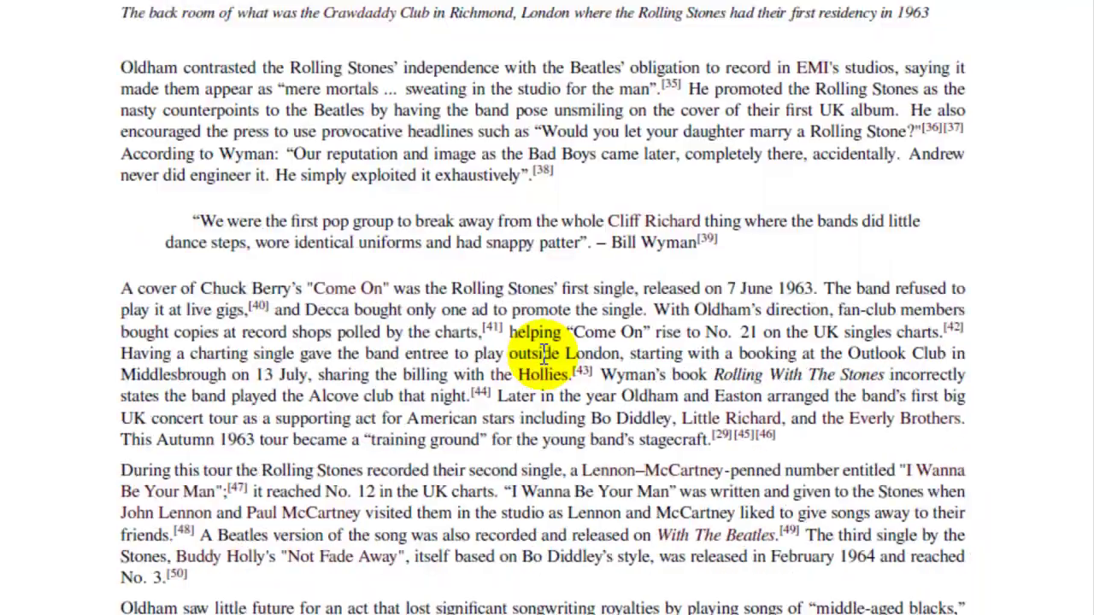
{"action": "scroll", "coordinate": [485, 343], "scroll_direction": "down", "scroll_amount": 15}
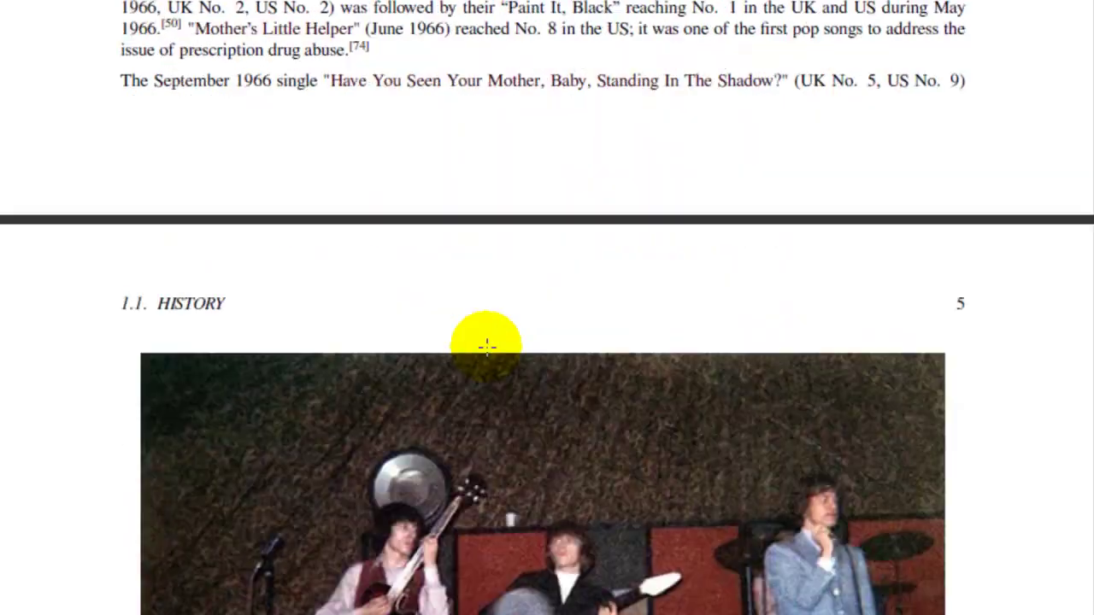
{"action": "scroll", "coordinate": [694, 437], "scroll_direction": "down", "scroll_amount": 20}
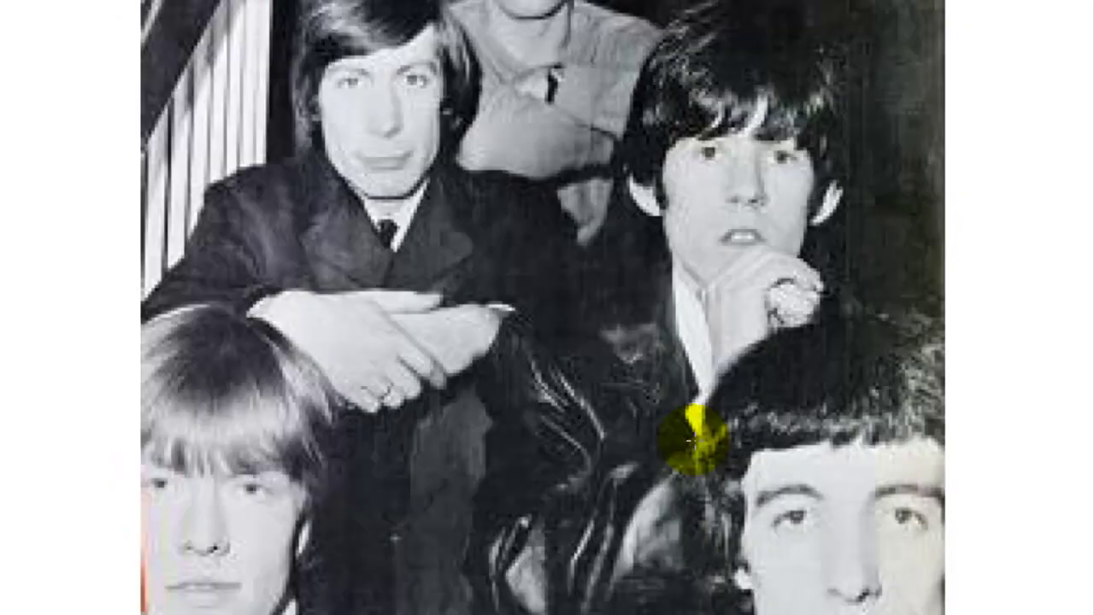
{"action": "scroll", "coordinate": [694, 437], "scroll_direction": "down", "scroll_amount": 20}
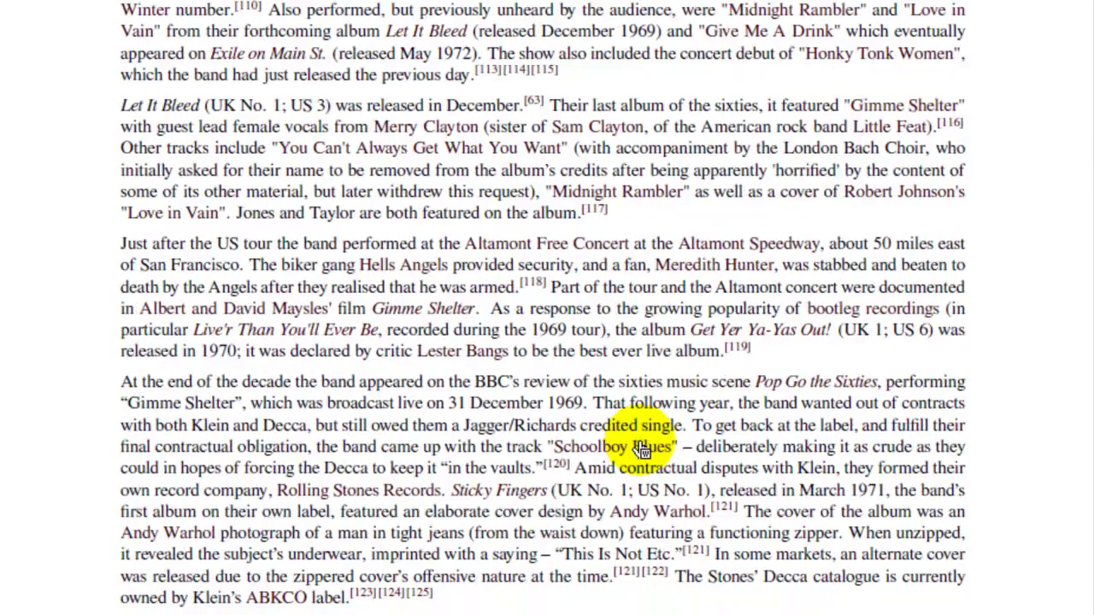
{"action": "scroll", "coordinate": [694, 437], "scroll_direction": "down", "scroll_amount": 20}
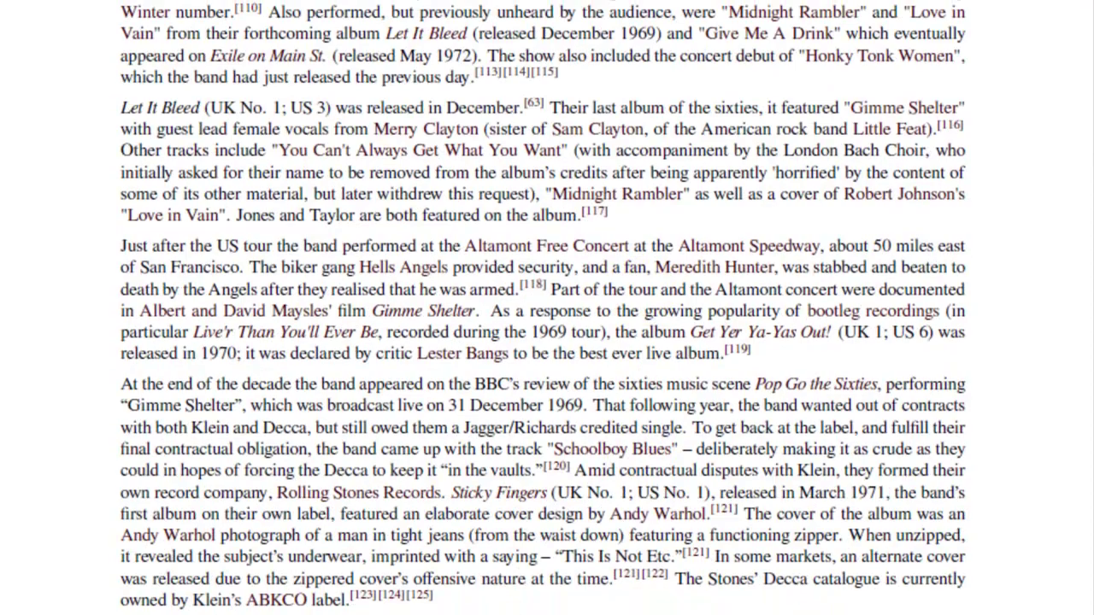
{"action": "scroll", "coordinate": [547, 308], "scroll_direction": "down", "scroll_amount": 10}
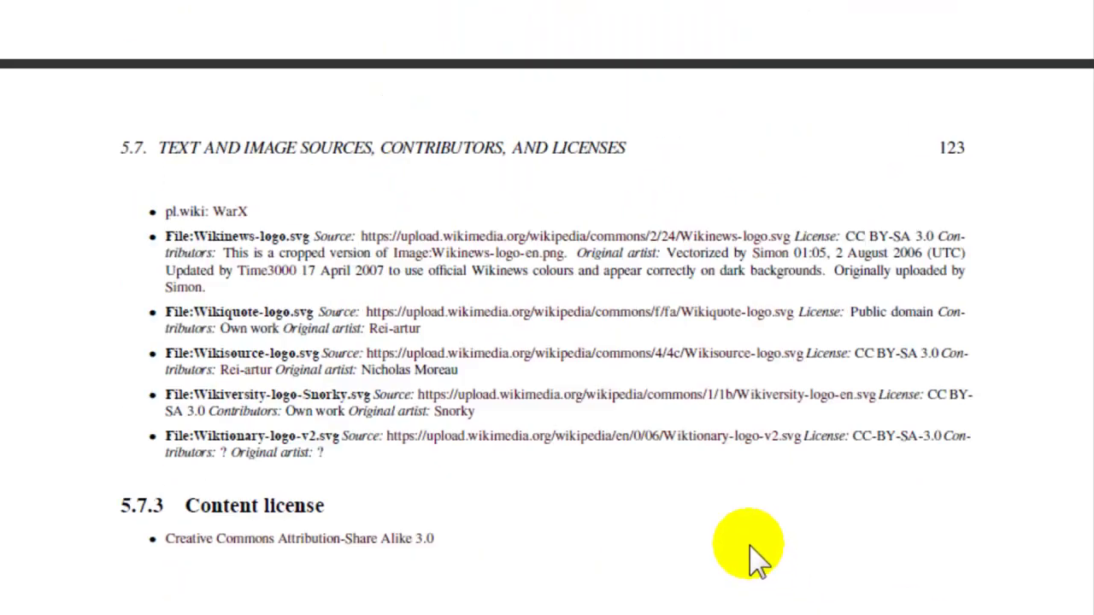
- Scroll back up through the image and text credits to the Charlie Watts references and external links
{"action": "scroll", "coordinate": [316, 495], "scroll_direction": "up", "scroll_amount": 15}
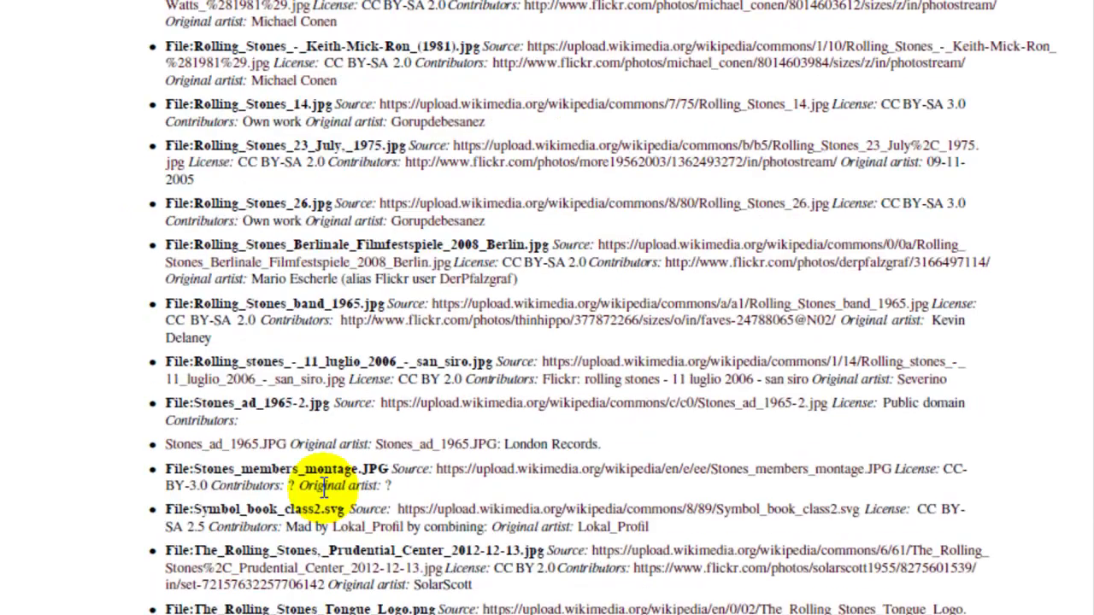
{"action": "scroll", "coordinate": [323, 486], "scroll_direction": "up", "scroll_amount": 4}
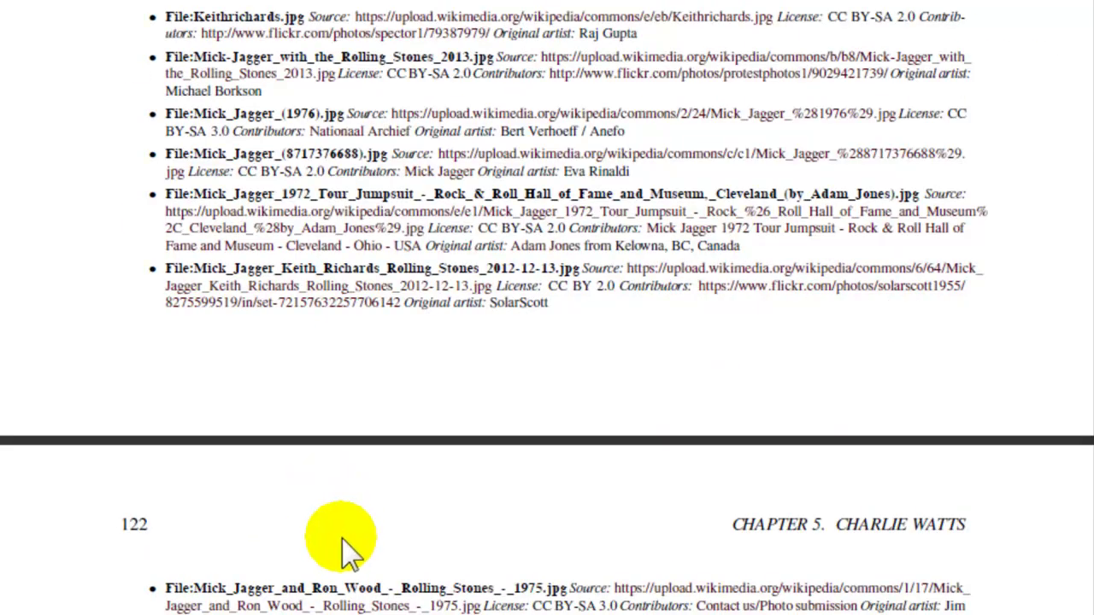
{"action": "scroll", "coordinate": [551, 588], "scroll_direction": "up", "scroll_amount": 6}
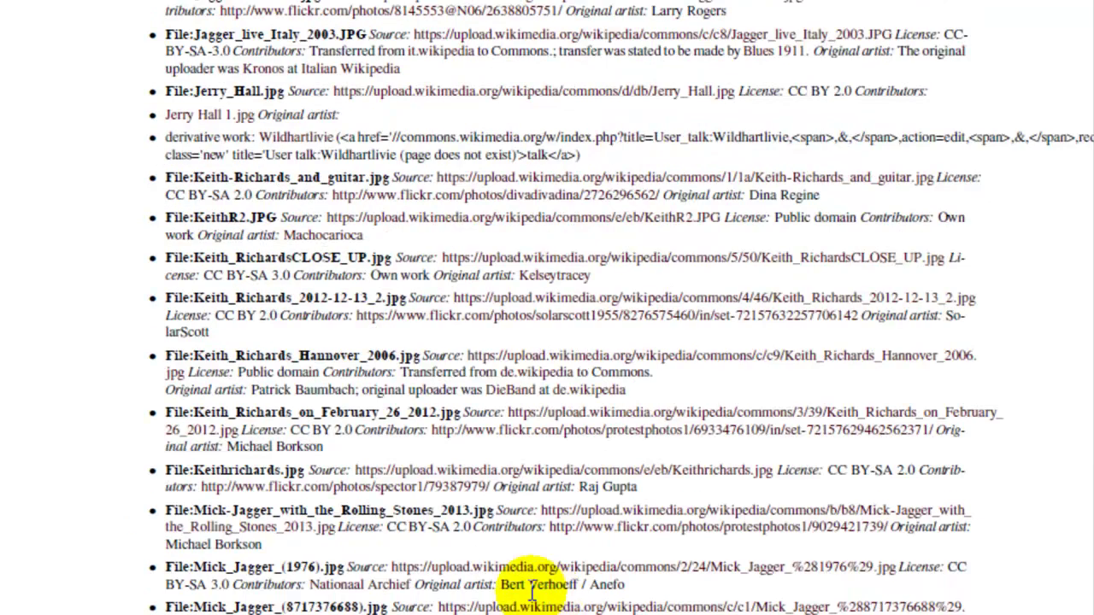
{"action": "scroll", "coordinate": [281, 488], "scroll_direction": "up", "scroll_amount": 7}
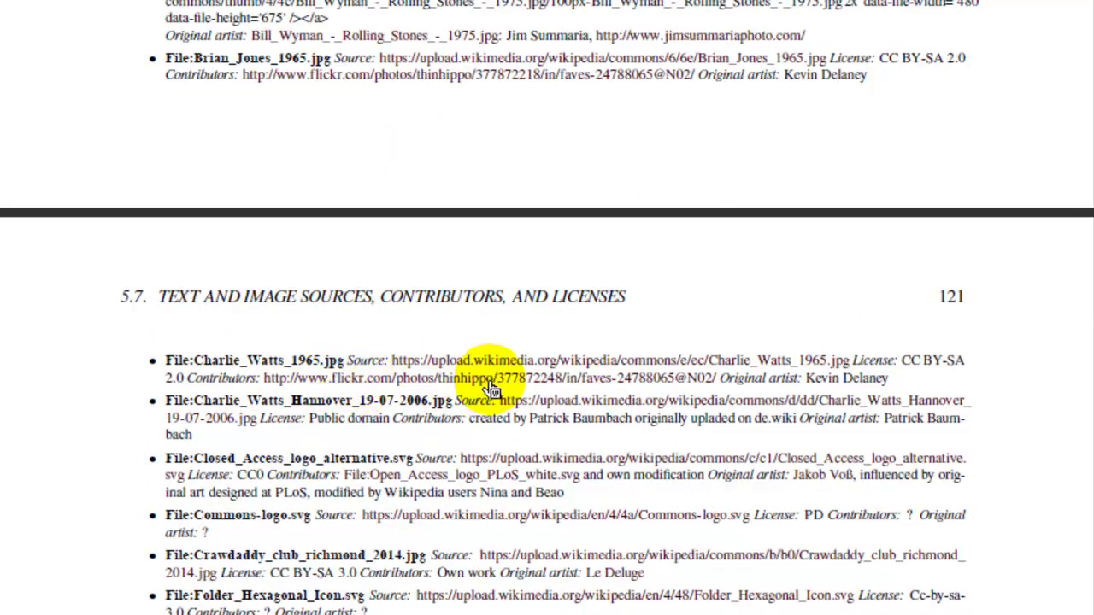
{"action": "scroll", "coordinate": [492, 390], "scroll_direction": "up", "scroll_amount": 15}
{"action": "scroll", "coordinate": [492, 376], "scroll_direction": "up", "scroll_amount": 20}
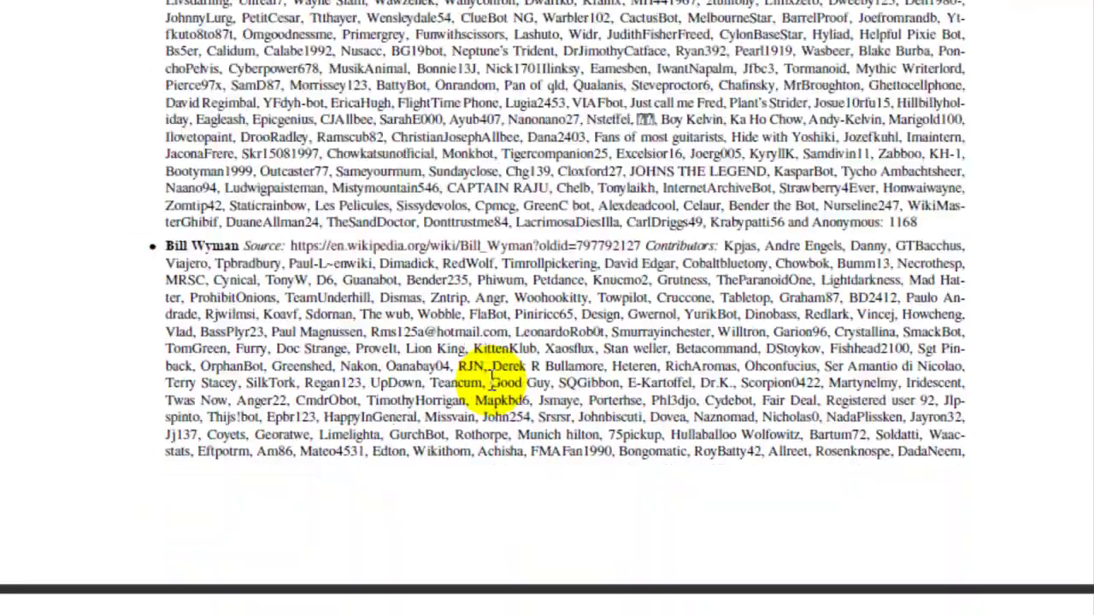
{"action": "scroll", "coordinate": [491, 383], "scroll_direction": "up", "scroll_amount": 10}
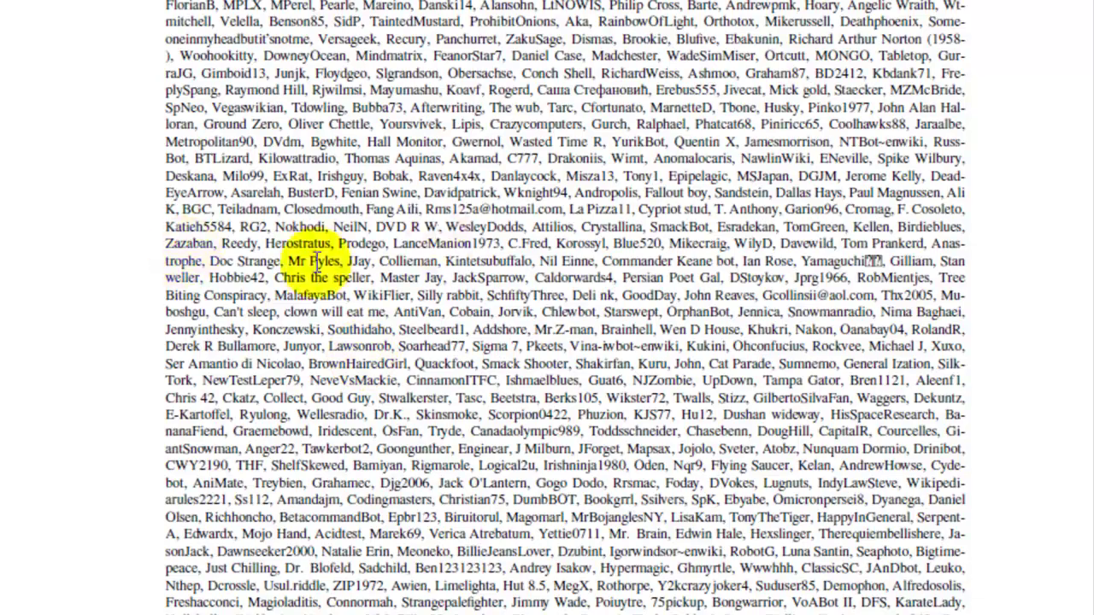
{"action": "scroll", "coordinate": [563, 295], "scroll_direction": "up", "scroll_amount": 5}
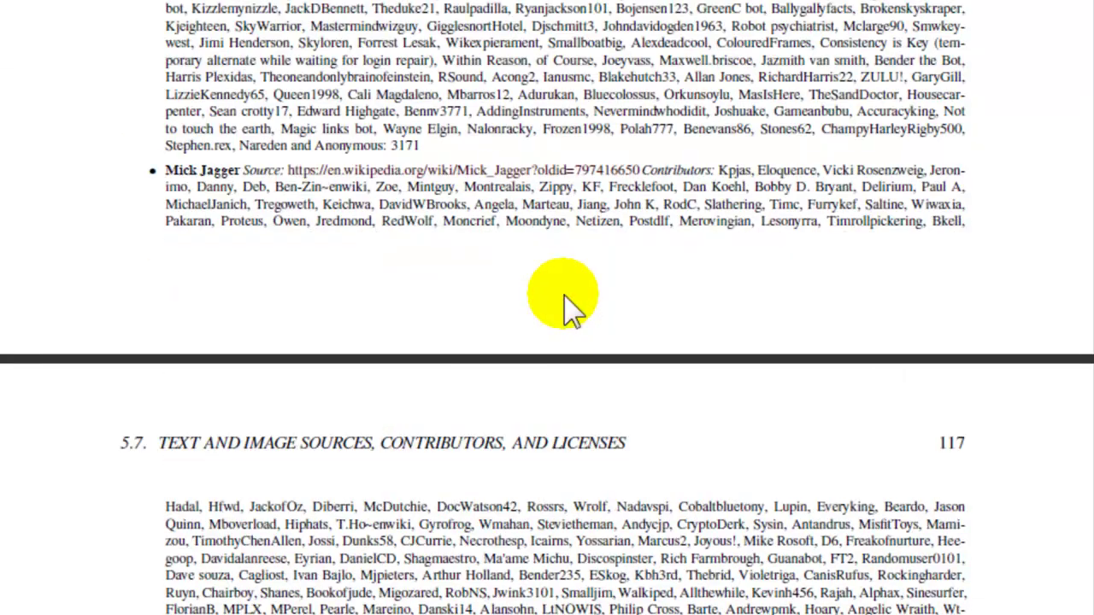
{"action": "scroll", "coordinate": [564, 295], "scroll_direction": "up", "scroll_amount": 10}
{"action": "scroll", "coordinate": [562, 296], "scroll_direction": "up", "scroll_amount": 15}
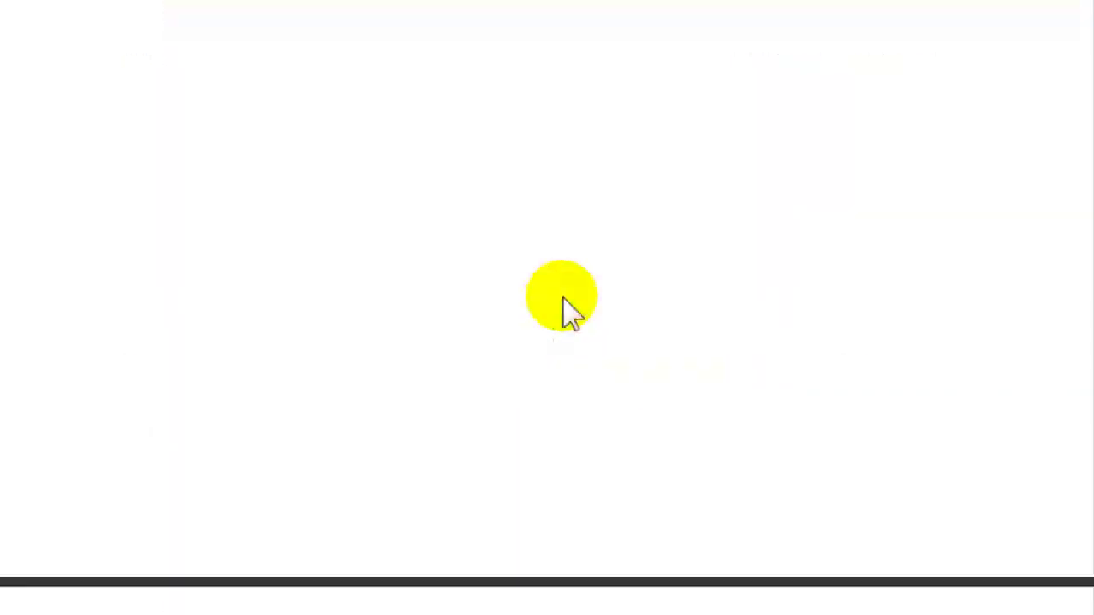
{"action": "scroll", "coordinate": [570, 315], "scroll_direction": "up", "scroll_amount": 8}
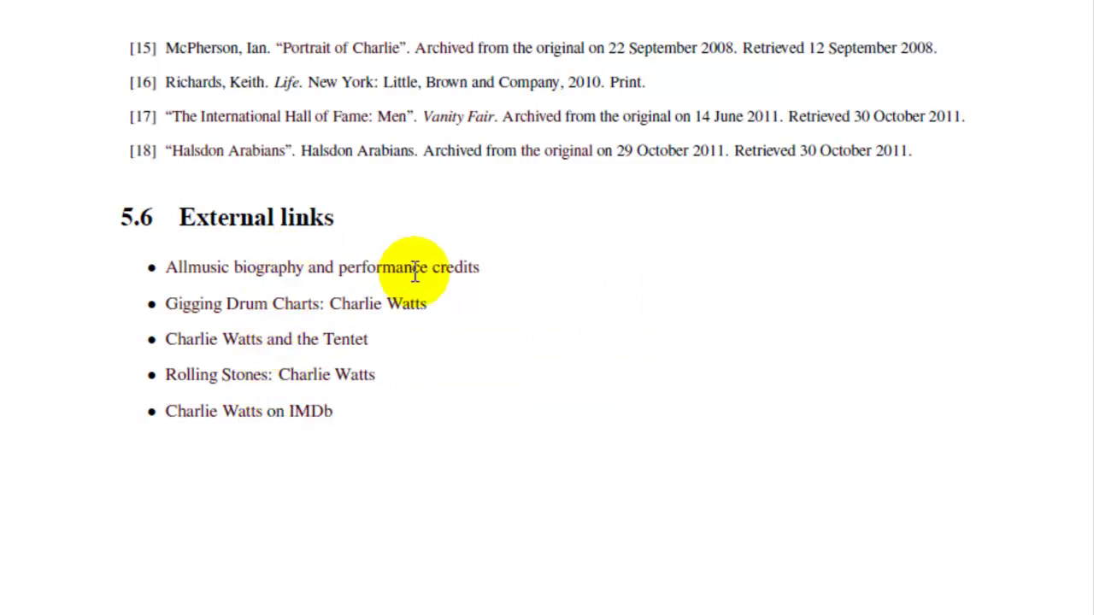
{"action": "scroll", "coordinate": [402, 276], "scroll_direction": "up", "scroll_amount": 5}
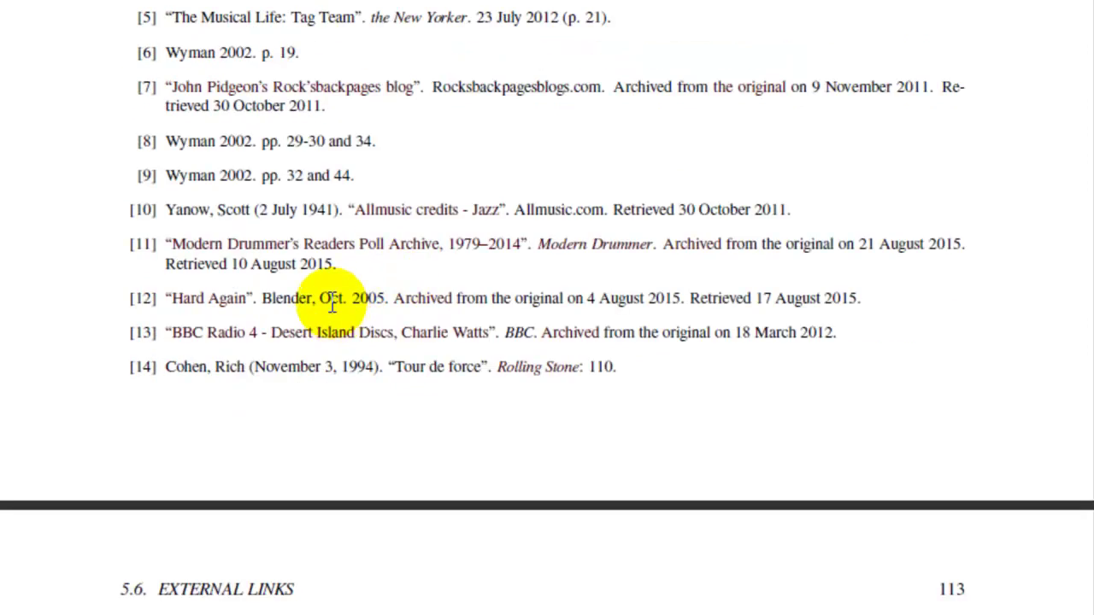